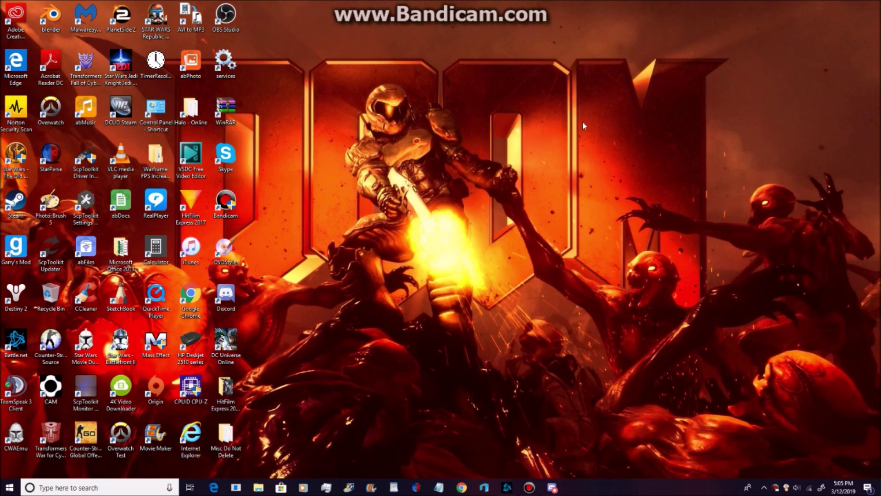
Open the Star Wars - The Old Republic install folder from its shortcut and select the launcher settings file.
right_click(14, 166)
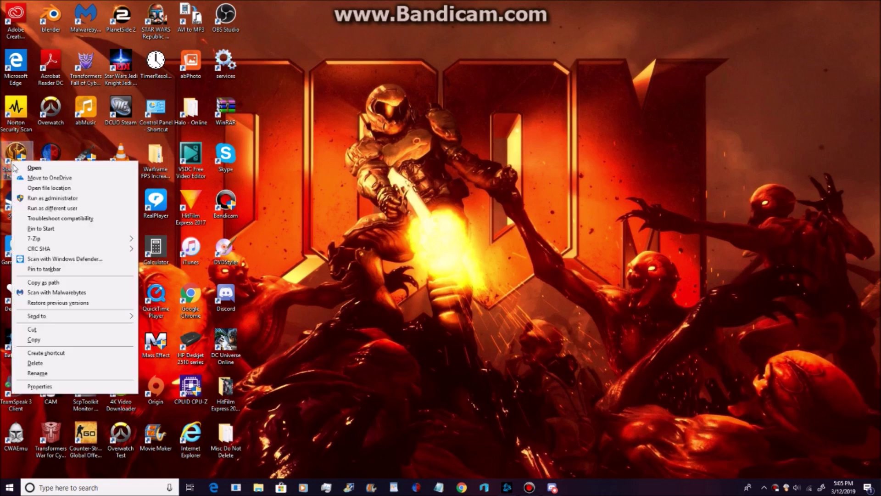
left_click(45, 188)
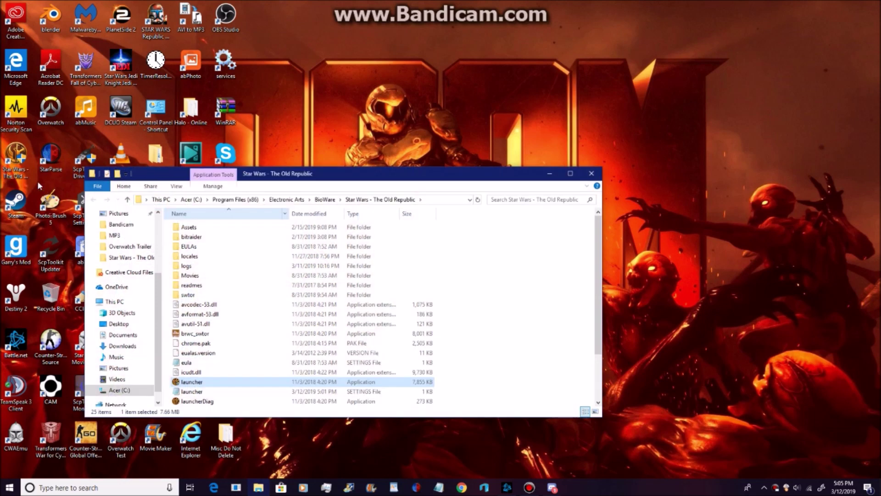
left_click(192, 392, "ctrl")
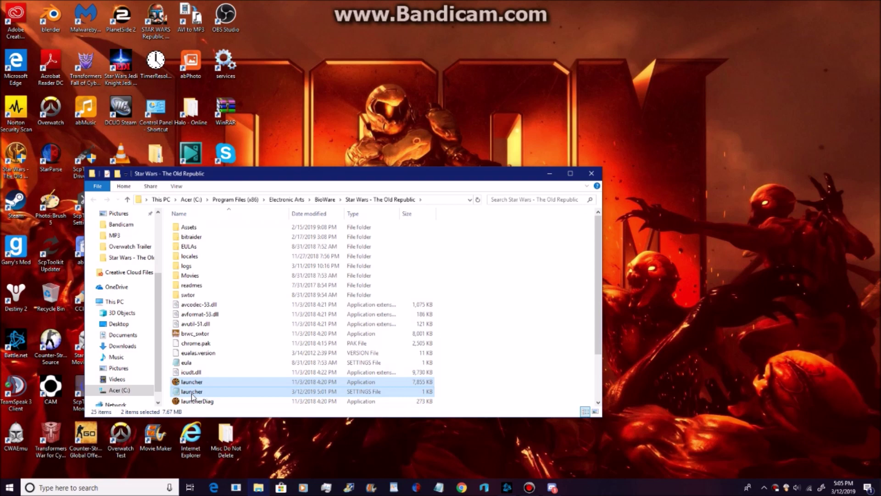
Open launcher.settings in Notepad and change the PatchingMode value from BR to SSN.
double_click(191, 394)
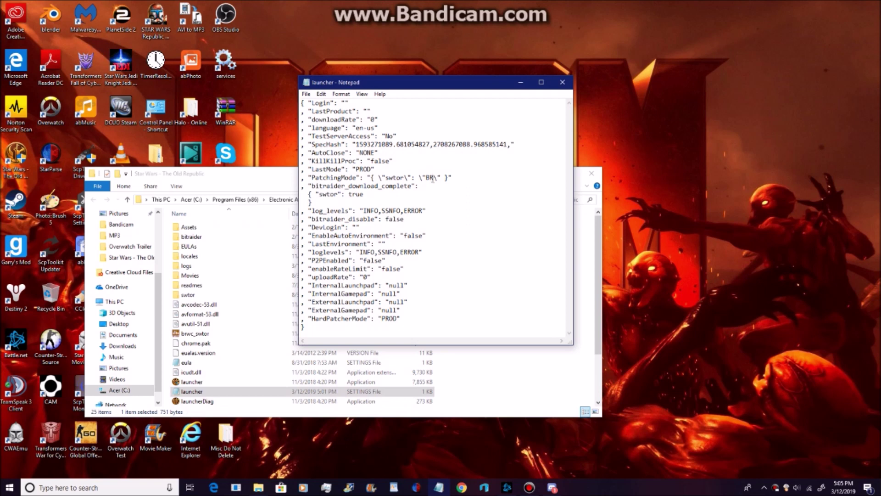
left_click(436, 178, "shift")
left_click(463, 183)
key("BackSpace")
key("BackSpace")
type("SSN")
Restore the underscore in the log_levels key and select the end of the bitraider_disable value.
key("BackSpace")
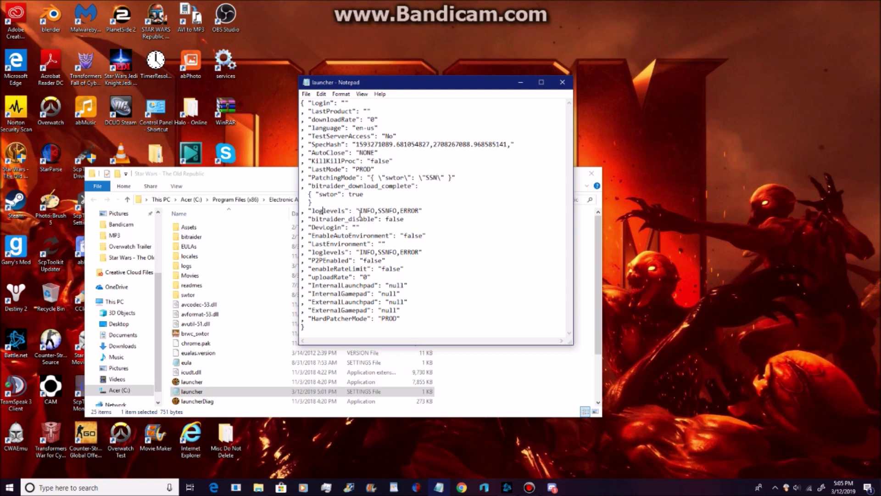
type("_")
double_click(408, 220)
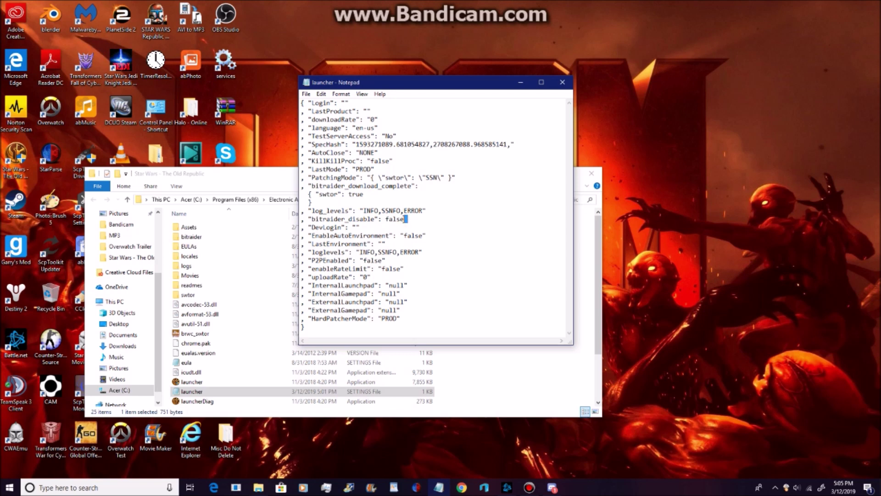
Replace false with true as the bitraider_disable value.
key("BackSpace")
key("BackSpace")
key("BackSpace")
key("BackSpace")
key("BackSpace")
key("BackSpace")
type("true")
Complete the empty { } value after bitraider_download_complete.
left_click(424, 186, "shift")
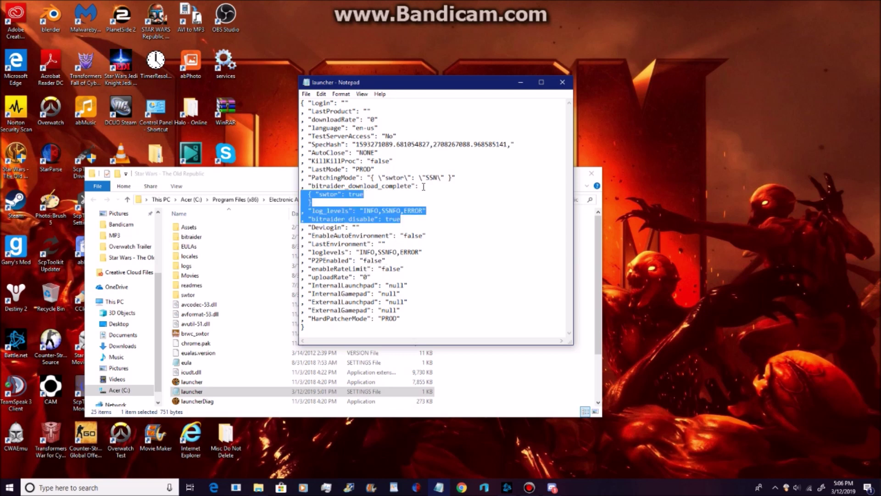
left_click(423, 186)
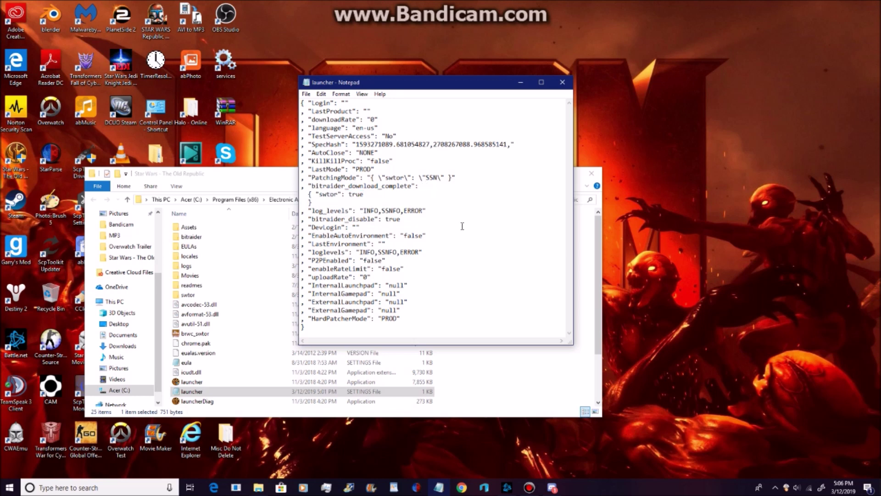
type("}")
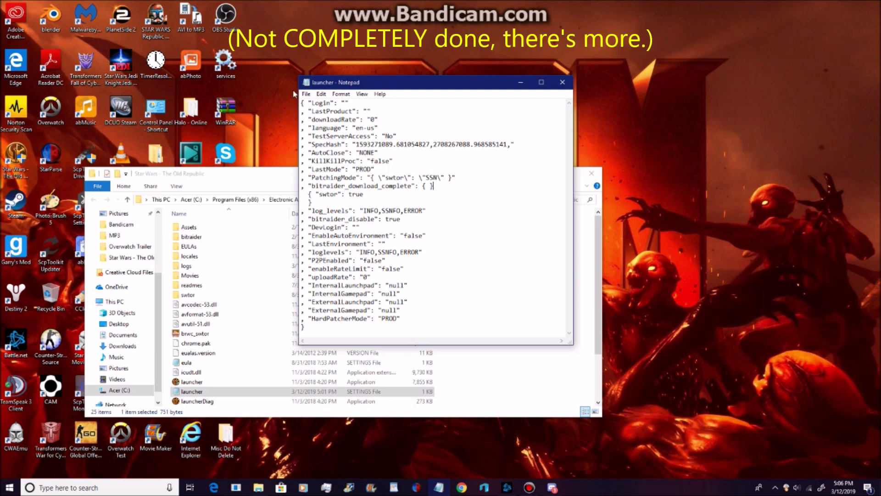
Save the launcher settings file and close Notepad.
left_click(306, 93)
left_click(328, 125)
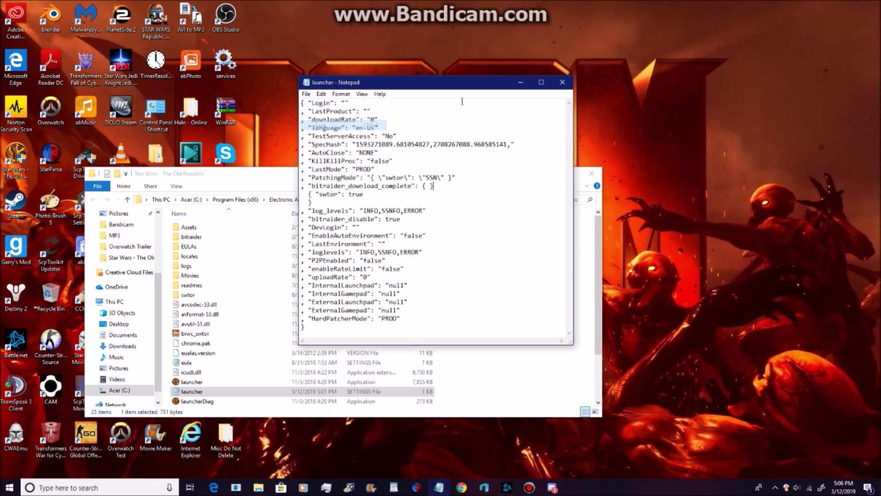
left_click(562, 82)
Delete the bitraider folder from the game's install folder.
left_click(197, 237)
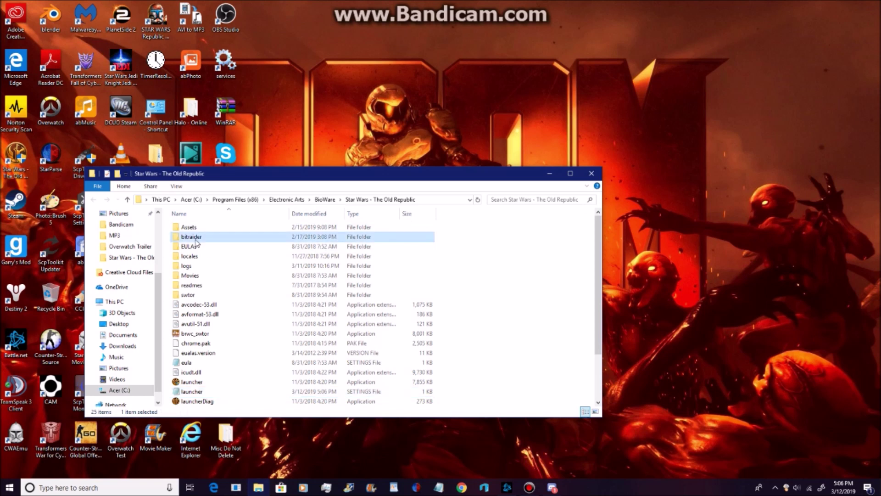
right_click(197, 244)
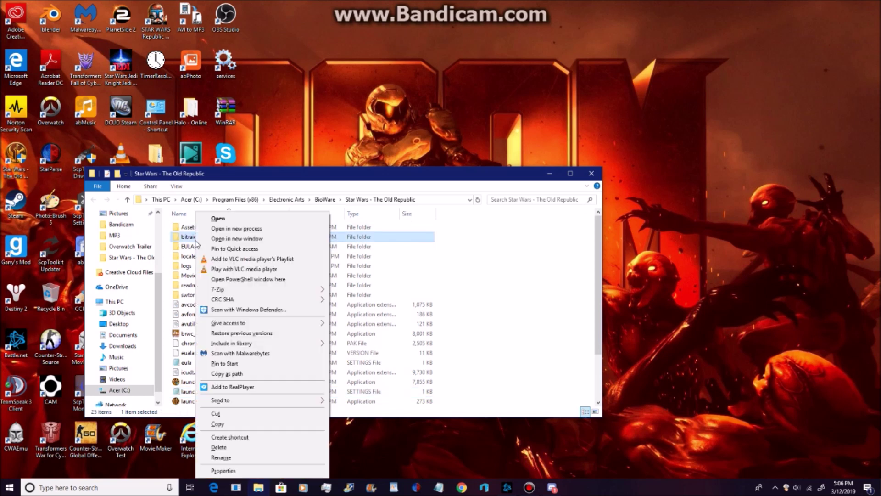
left_click(241, 448)
left_click(478, 281)
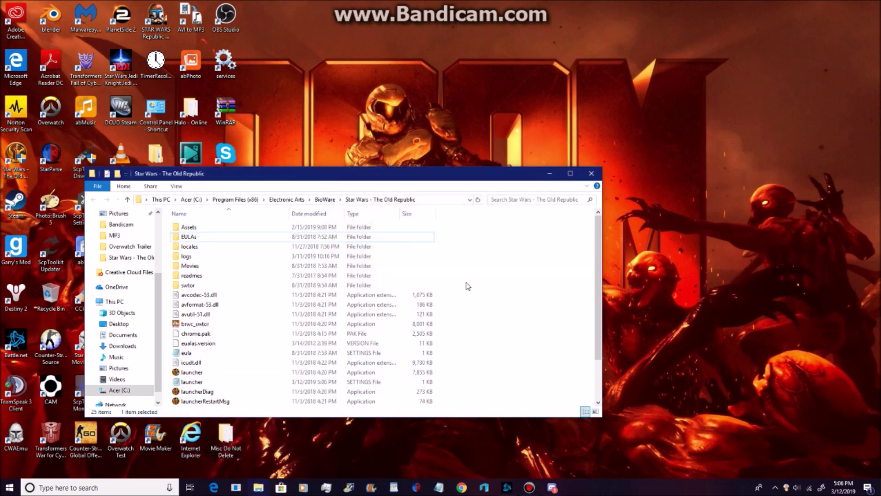
Go to C:\Users\Public\Public Documents and delete the BitRaider folder there.
left_click(121, 391)
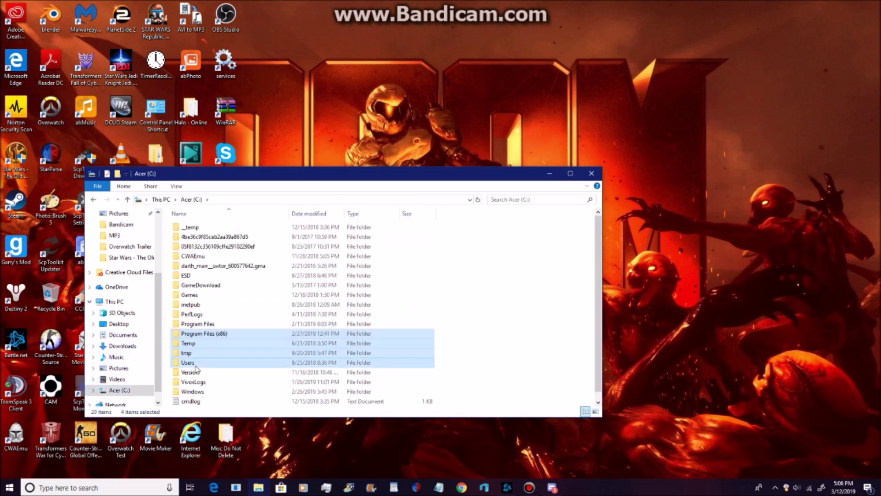
double_click(193, 363)
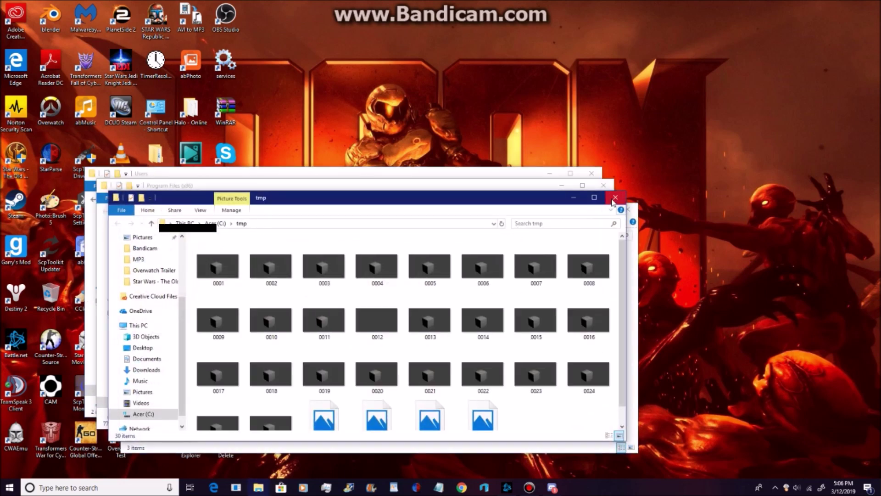
left_click(627, 214)
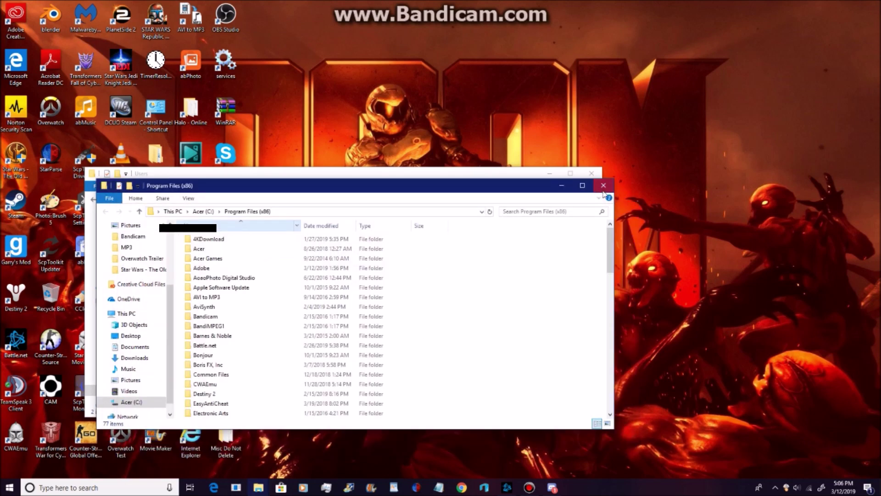
left_click(603, 185)
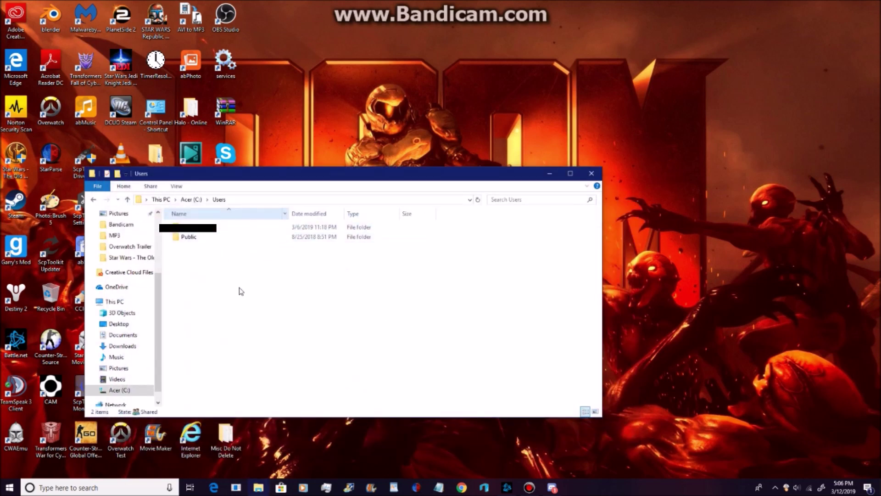
double_click(189, 237)
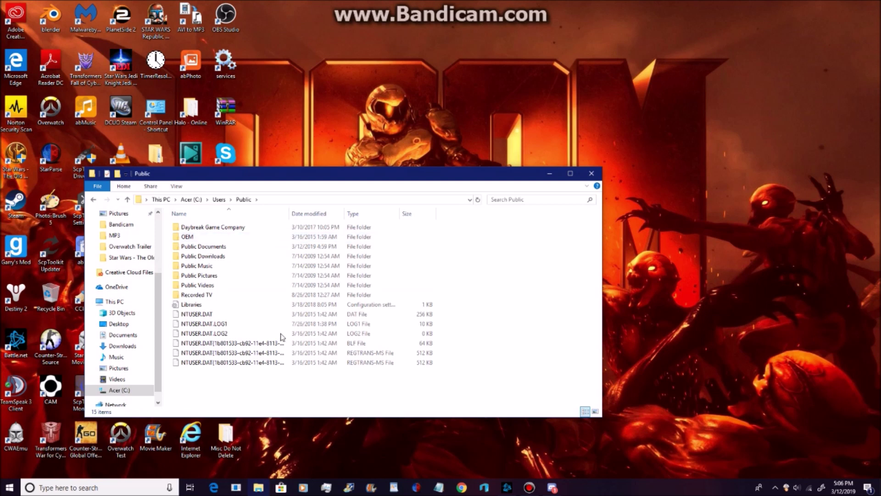
double_click(239, 248)
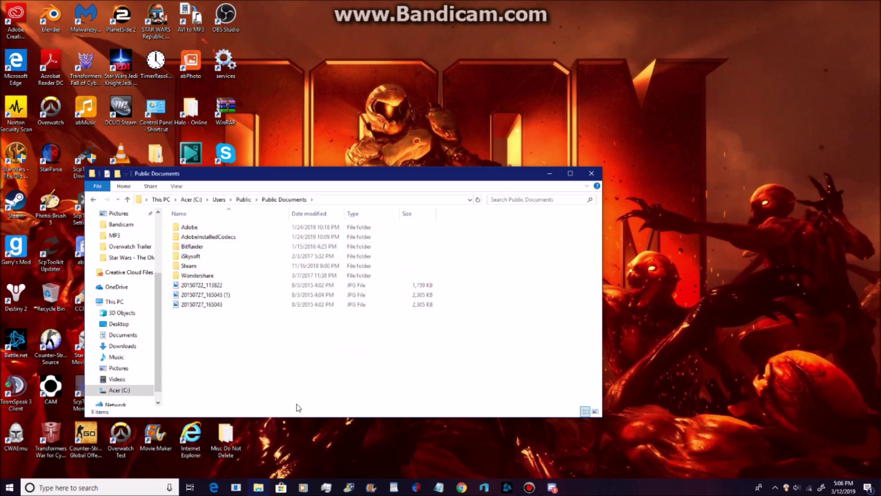
left_click(183, 248)
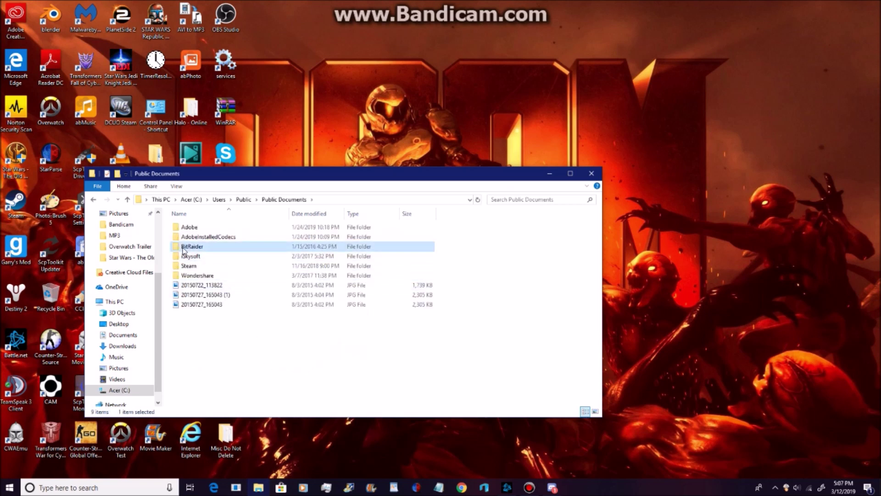
right_click(184, 247)
left_click(209, 222)
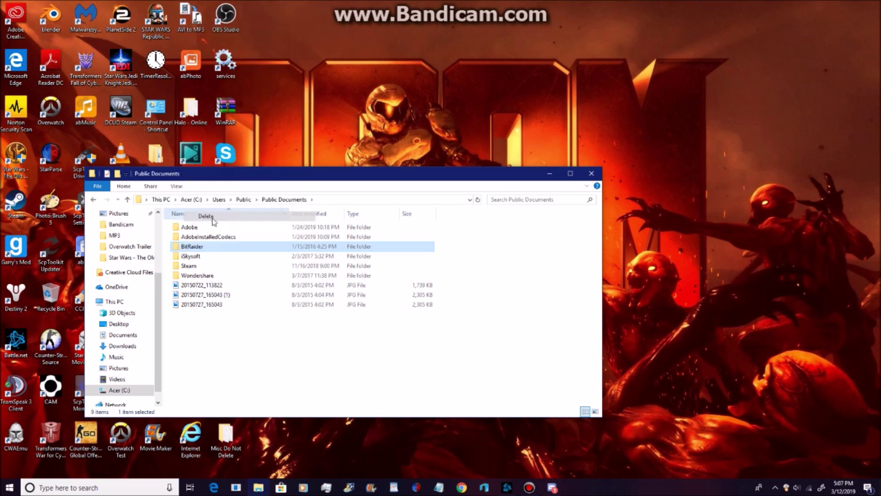
left_click(472, 280)
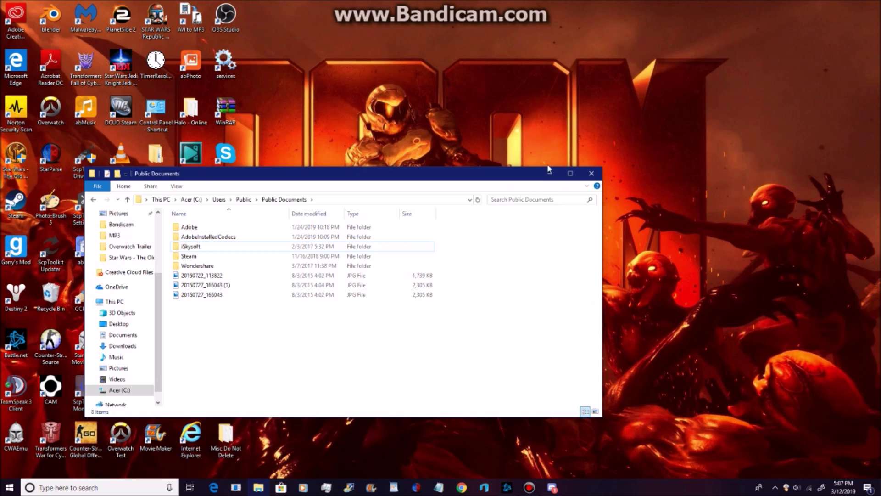
Close Explorer and open Control Panel's Uninstall a program page.
left_click(594, 173)
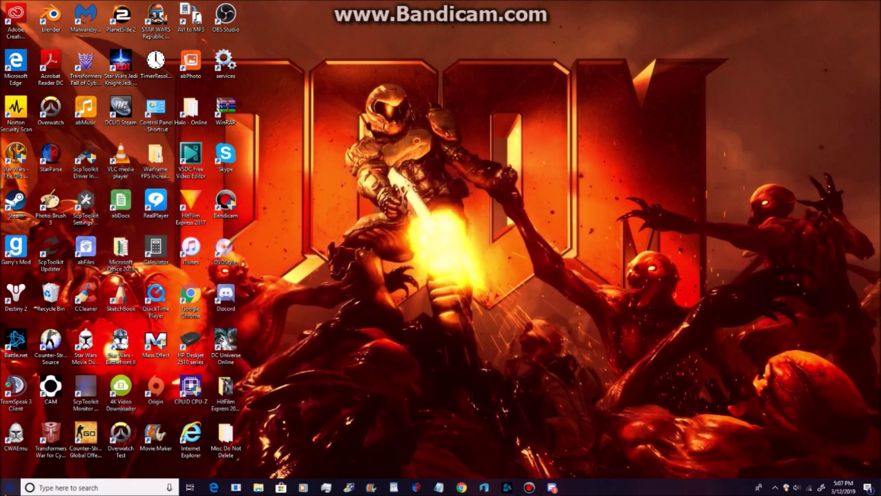
left_click(9, 488)
left_click(382, 451)
left_click(248, 323)
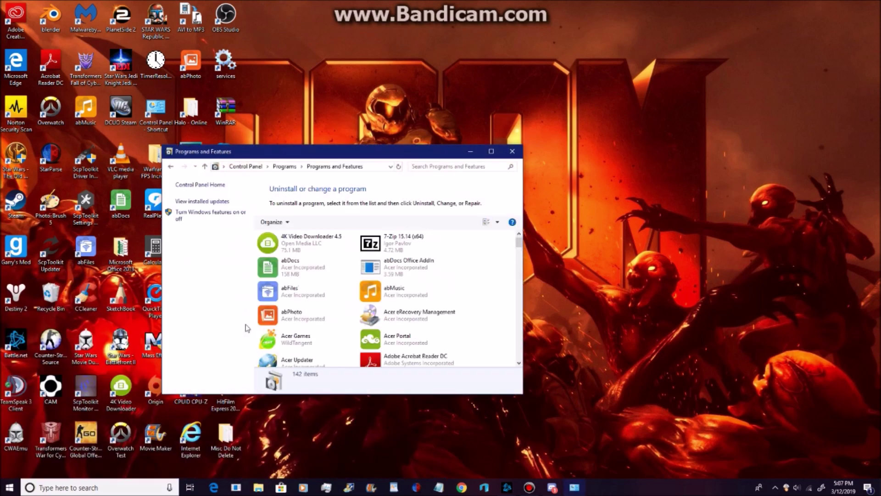
Switch the installed programs to Details view and select BitRaider Streaming Client.
left_click(487, 222)
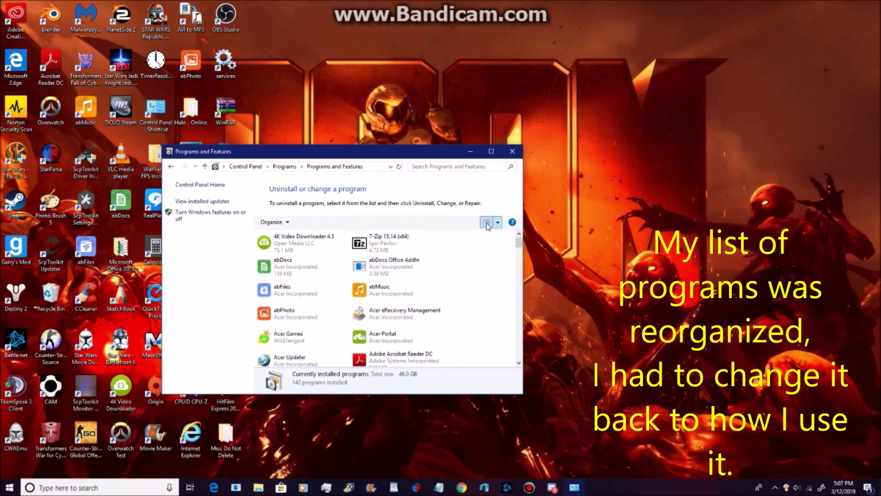
left_click(486, 222)
left_click(486, 223)
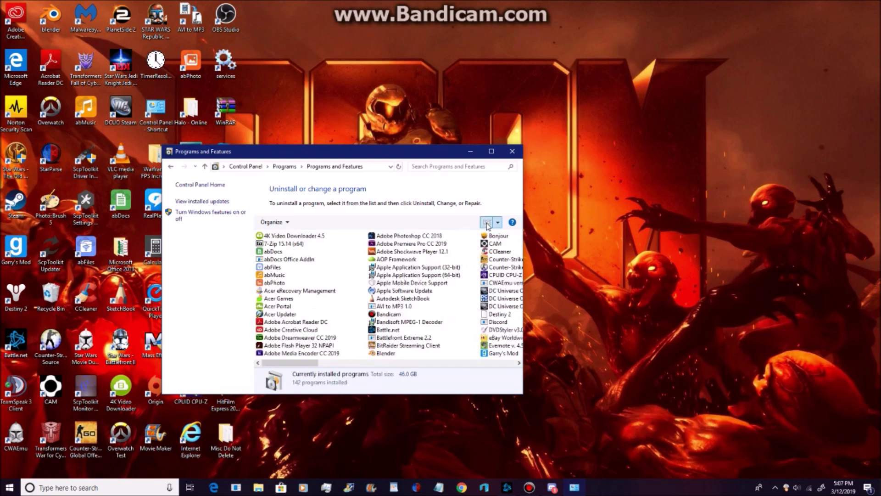
left_click(486, 223)
left_click(486, 223)
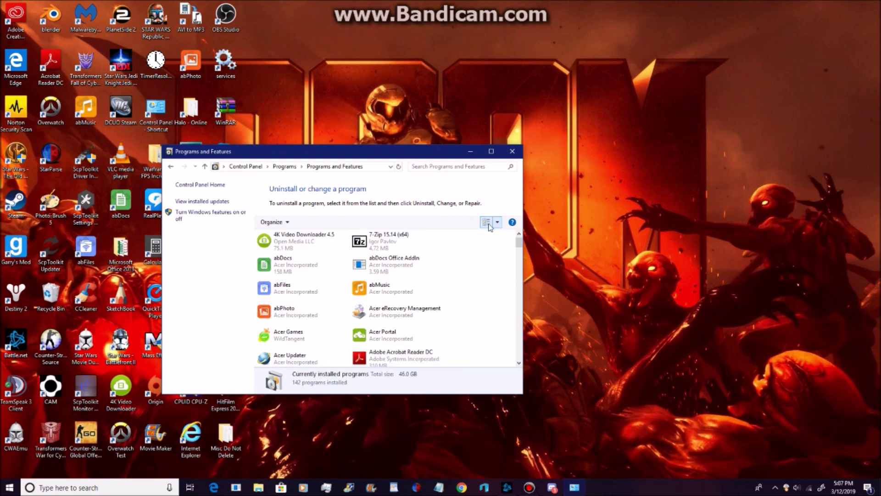
left_click(498, 222)
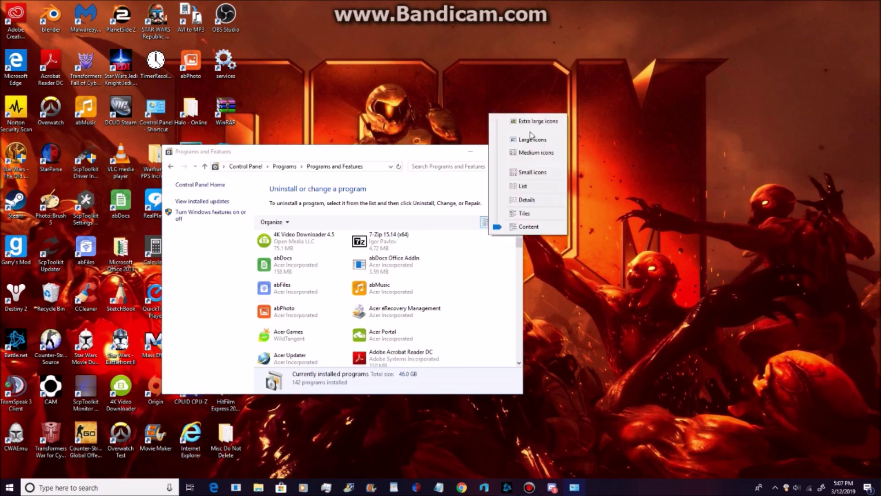
left_click(524, 186)
left_click(498, 222)
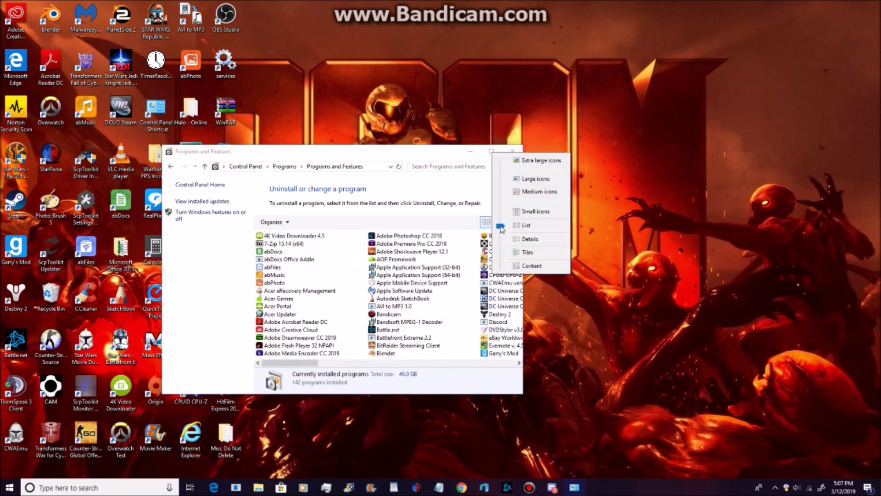
left_click(530, 238)
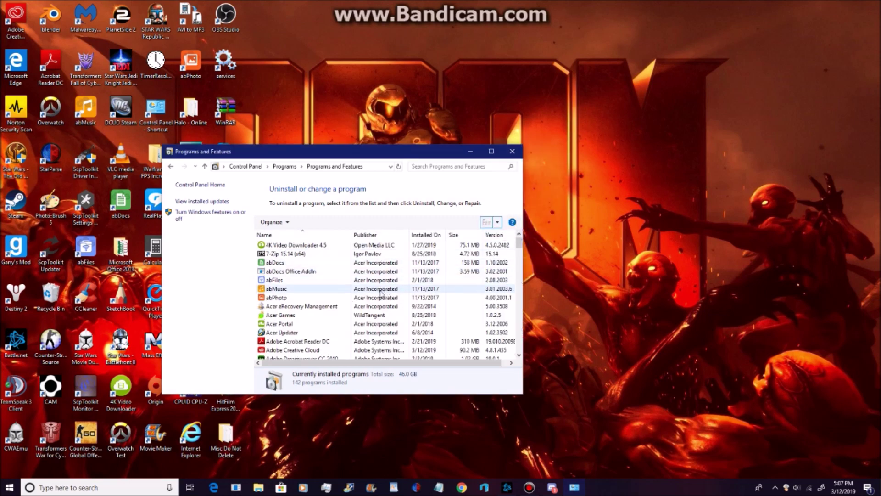
left_click_drag(520, 250, 516, 262)
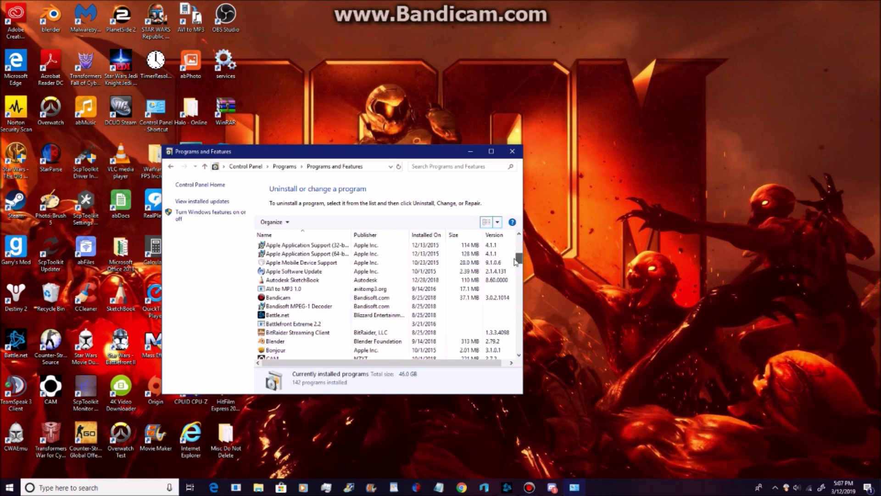
left_click(314, 334)
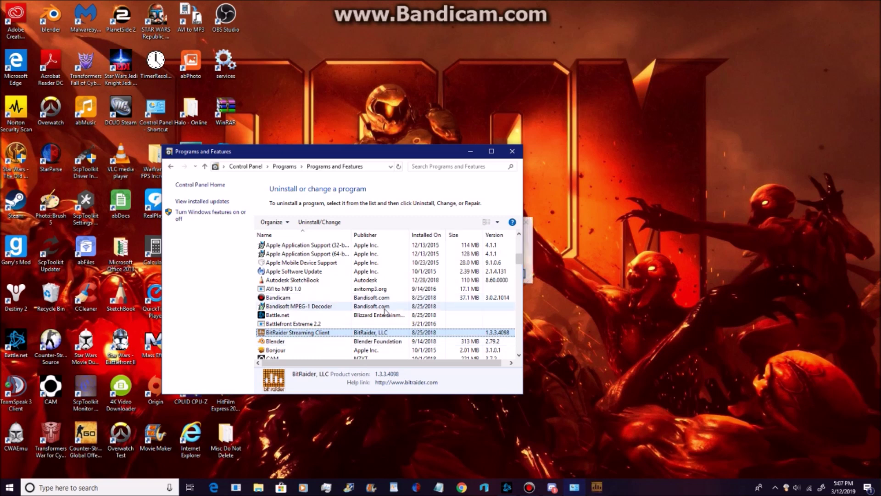
Acknowledge the BitRaider Streaming Client uninstall success message and close Programs and Features.
left_click(532, 249)
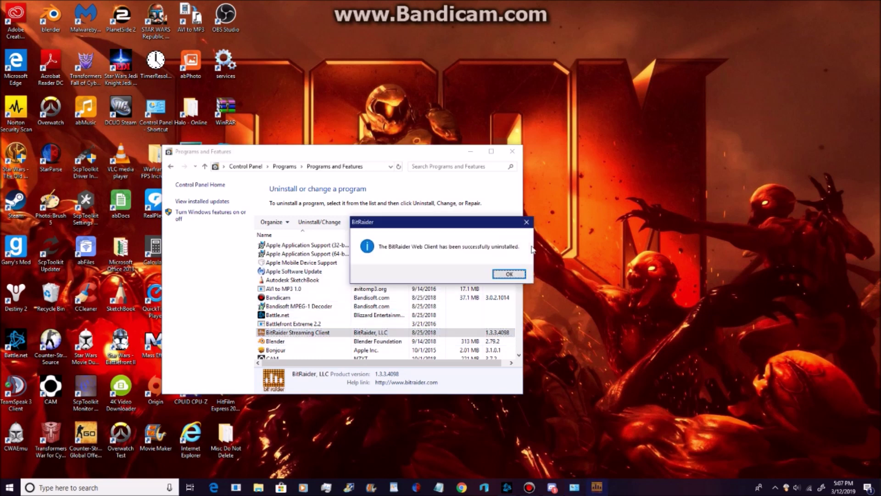
left_click(509, 273)
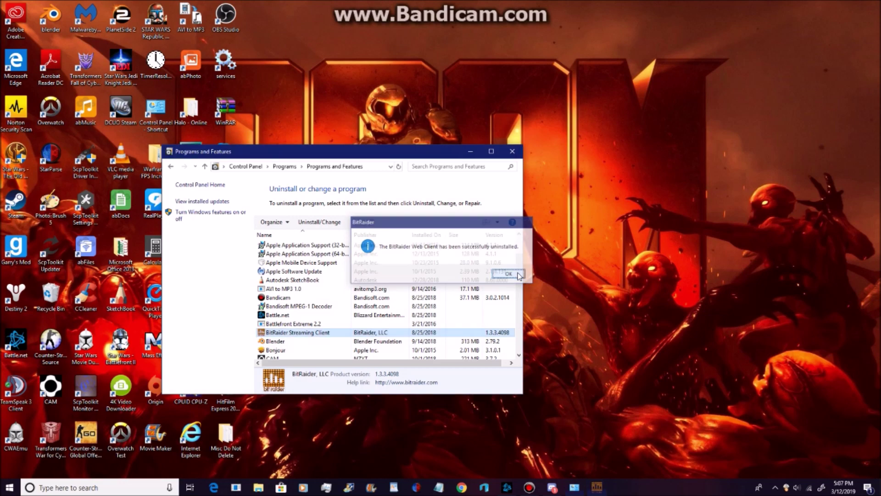
left_click(512, 153)
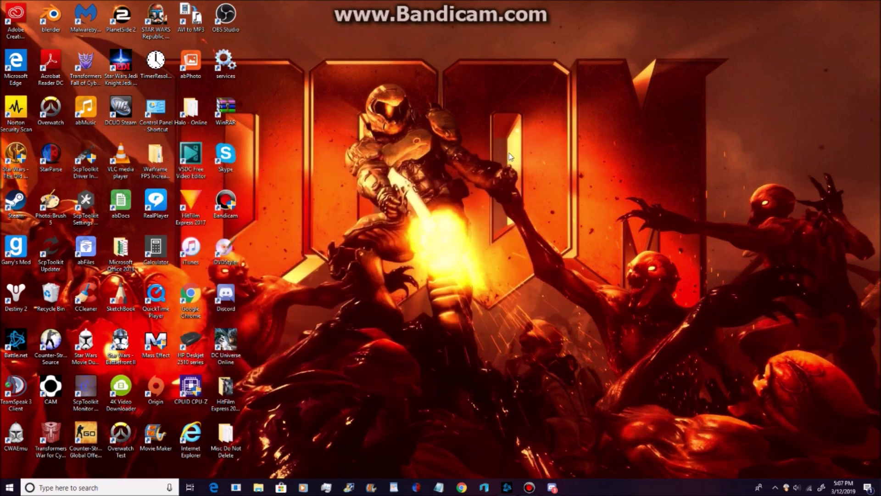